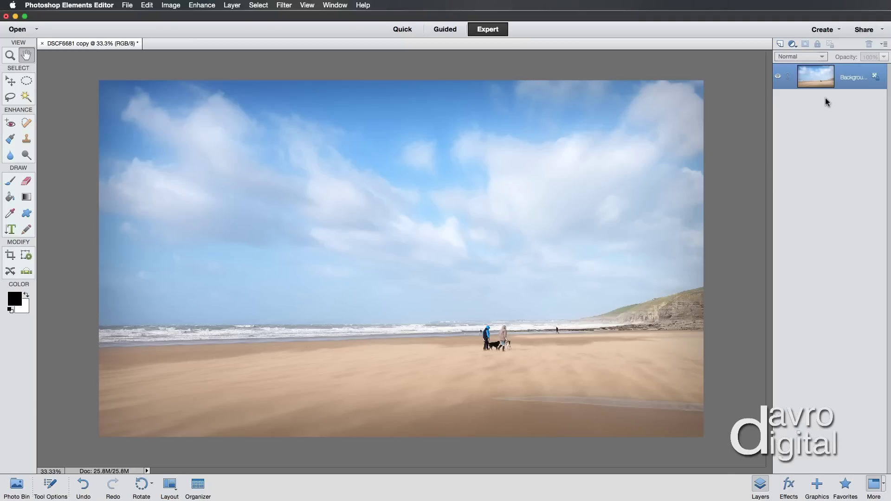
Copy the Background beach photo onto a new Layer 1 with Cmd+J
{"action": "key", "text": "super+j"}
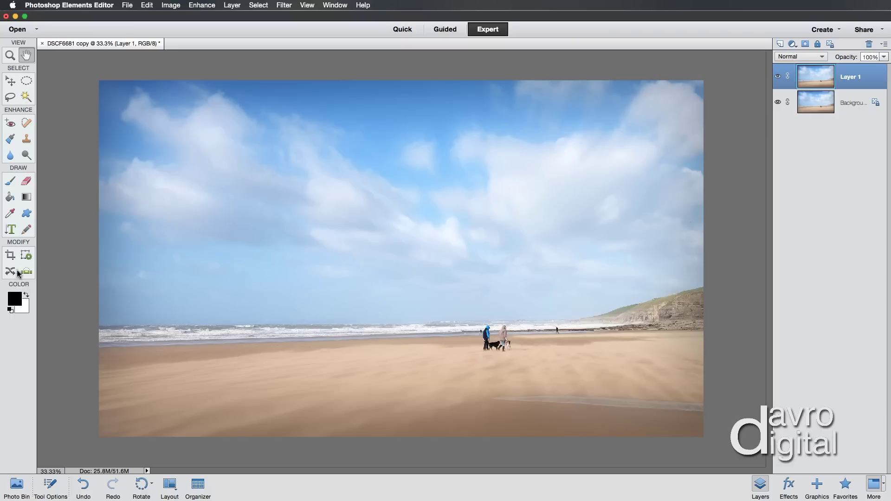
Draw a crop box over the whole beach photo and widen it past both side edges
{"action": "left_click", "coordinate": [10, 255]}
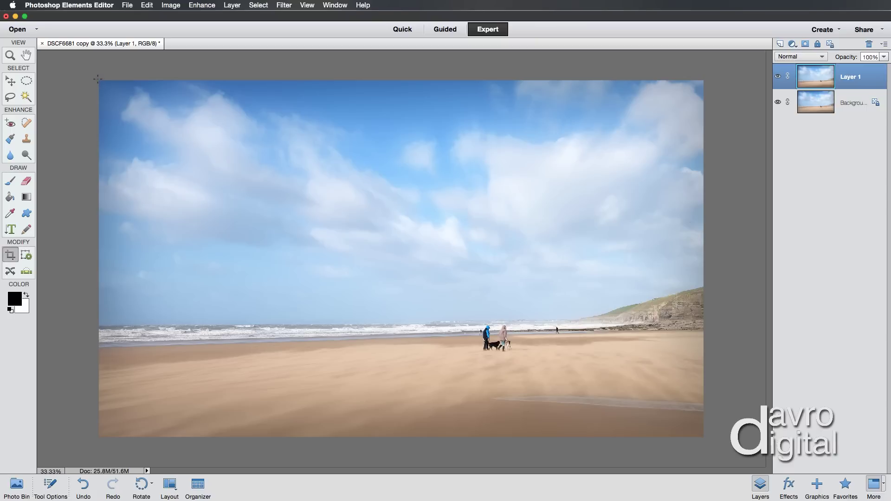
{"action": "left_click_drag", "start_coordinate": [99, 81], "coordinate": [573, 392]}
{"action": "left_click_drag", "start_coordinate": [696, 440], "coordinate": [704, 438]}
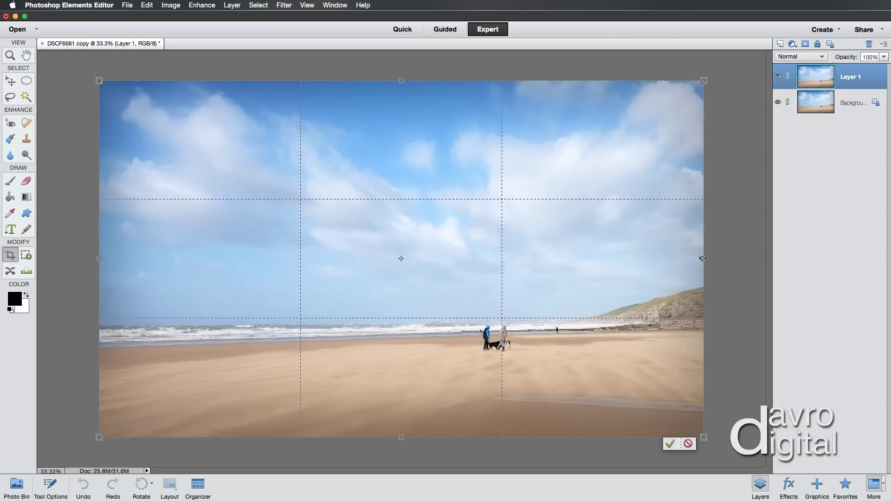
{"action": "left_click", "coordinate": [702, 258]}
{"action": "left_click_drag", "start_coordinate": [704, 259], "coordinate": [726, 261]}
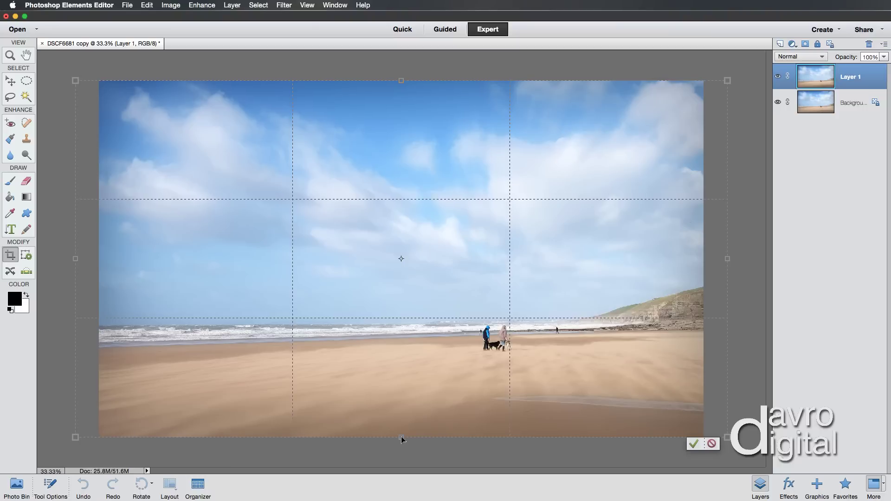
Drag the crop box's bottom edge down beyond the photo's lower edge
{"action": "left_click_drag", "start_coordinate": [401, 437], "coordinate": [401, 455]}
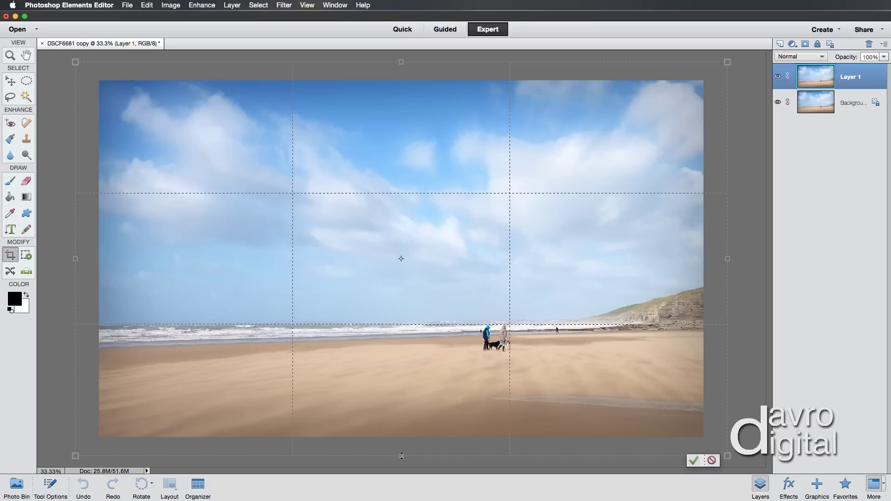
{"action": "left_click_drag", "start_coordinate": [401, 457], "coordinate": [401, 464]}
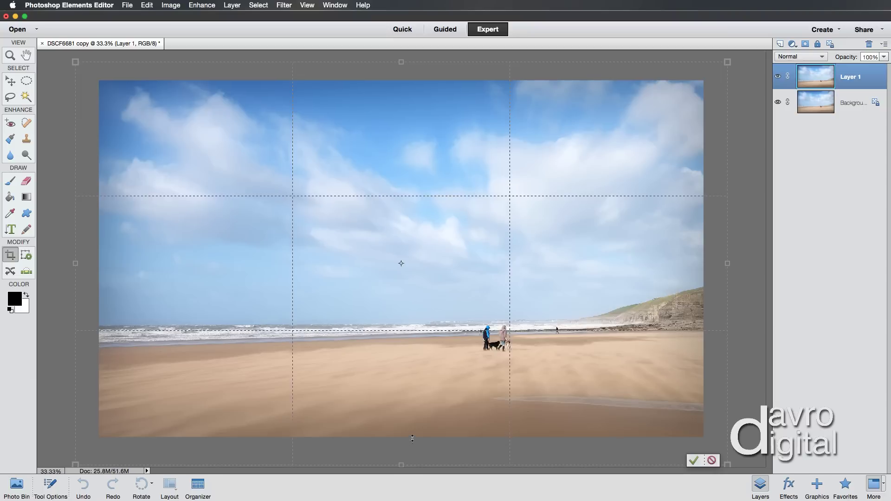
{"action": "left_click", "coordinate": [694, 462]}
Commit the enlarged crop and fill the Background layer white behind Layer 1
{"action": "left_click", "coordinate": [694, 462]}
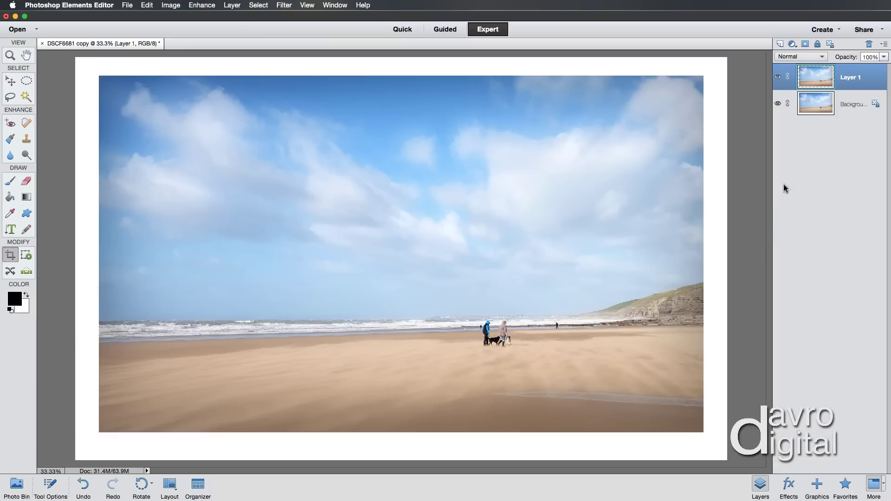
{"action": "left_click", "coordinate": [778, 79]}
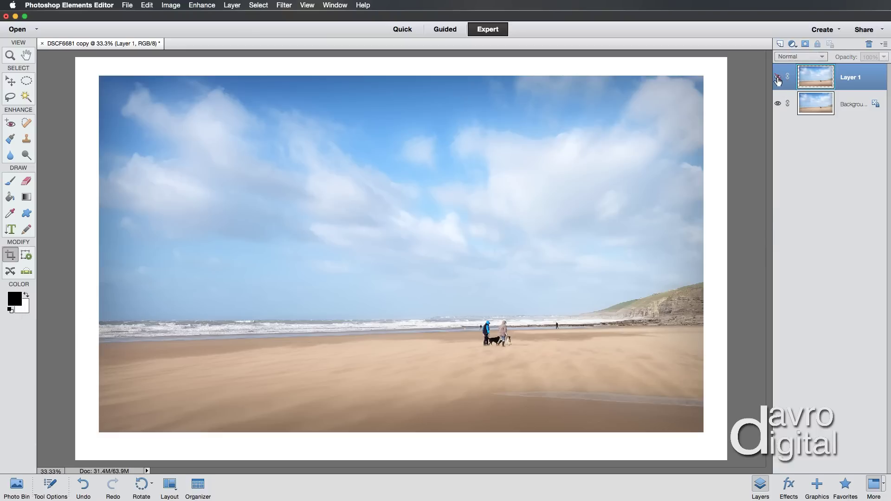
{"action": "left_click", "coordinate": [853, 114]}
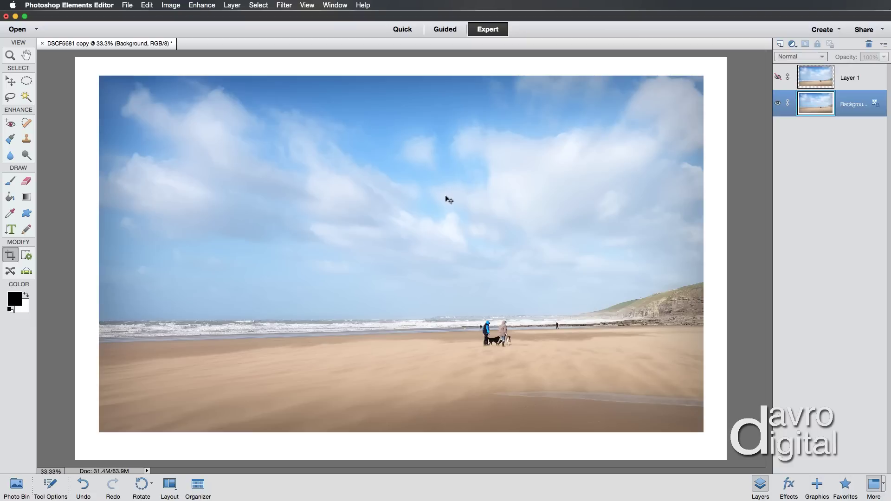
{"action": "key", "text": "Delete"}
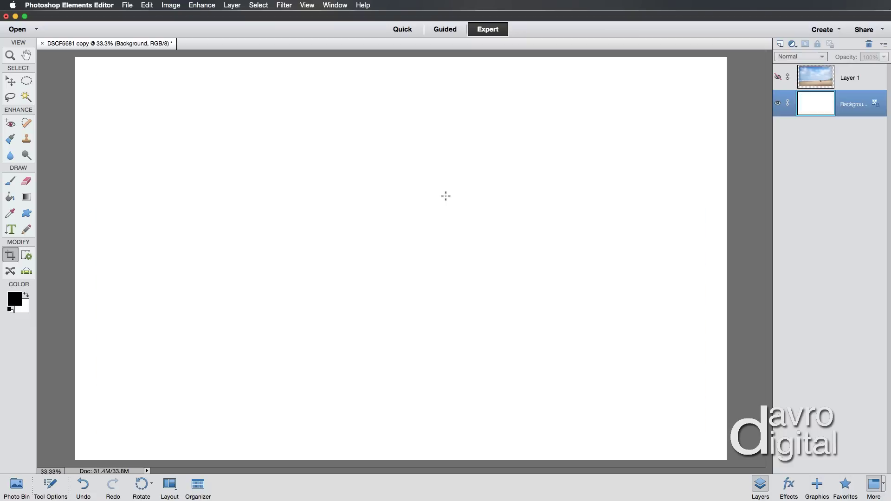
{"action": "left_click", "coordinate": [777, 77]}
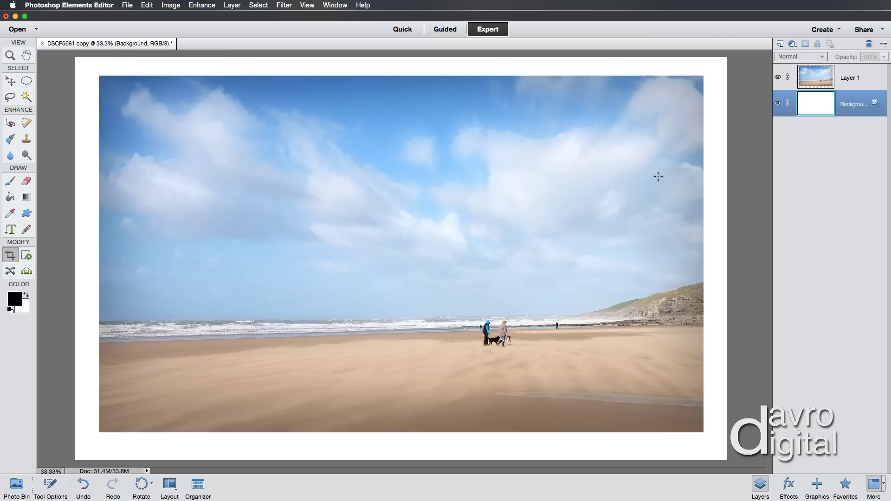
{"action": "key", "text": "alt+BackSpace"}
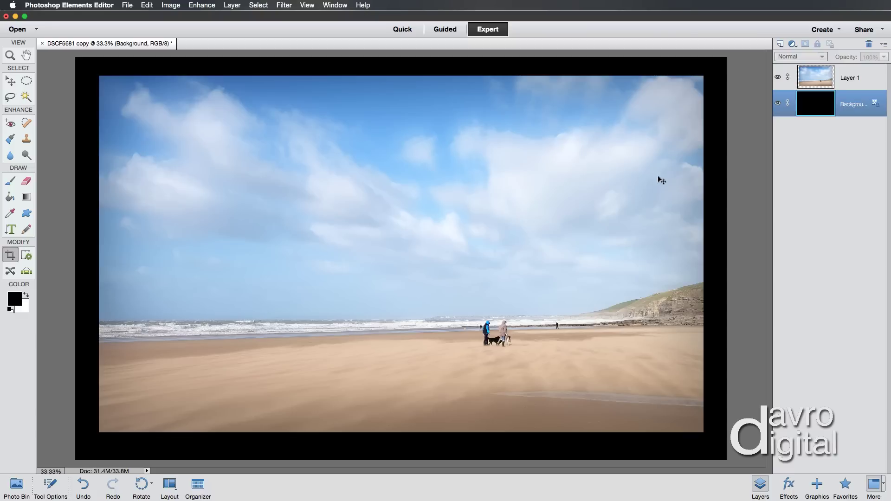
{"action": "key", "text": "super+BackSpace"}
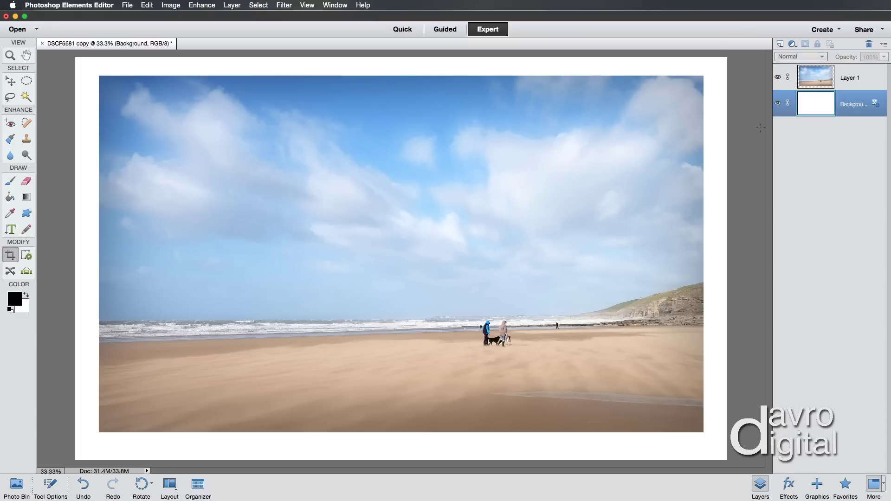
Add a drop shadow to Layer 1: size 81 px, distance 18 px, 161° angle
{"action": "left_click", "coordinate": [807, 81]}
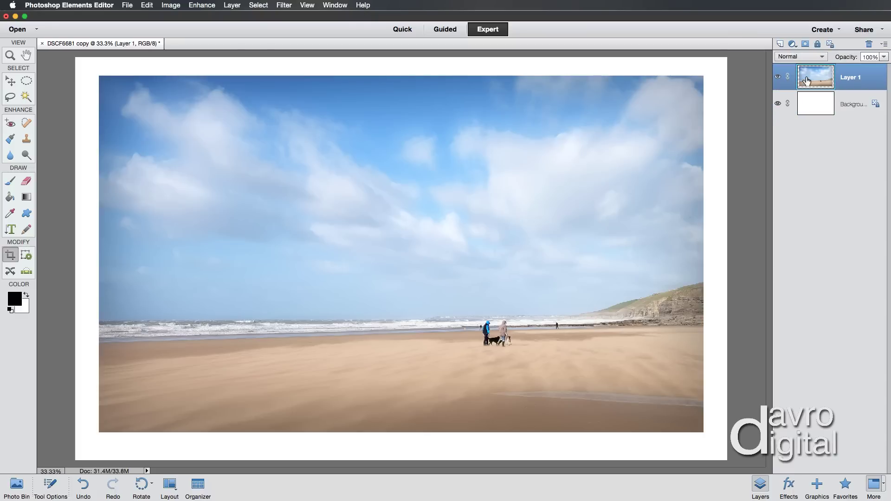
{"action": "left_click", "coordinate": [232, 5]}
{"action": "mouse_move", "coordinate": [239, 61]}
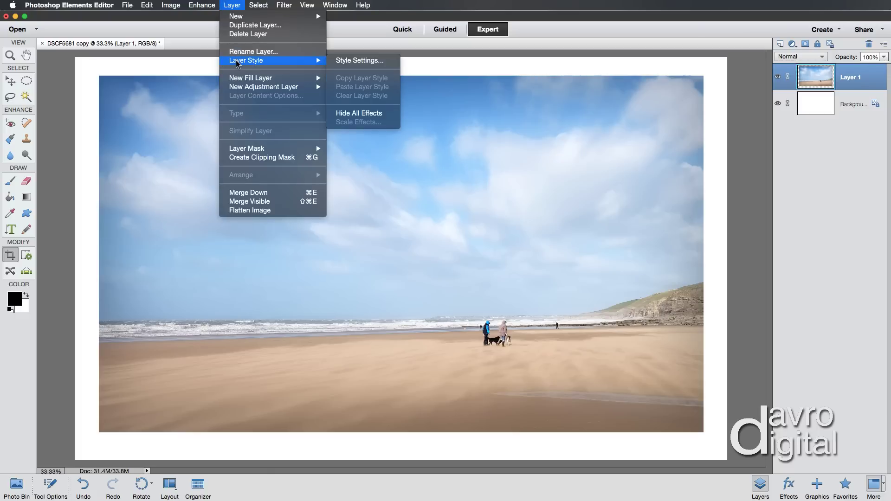
{"action": "left_click", "coordinate": [360, 62]}
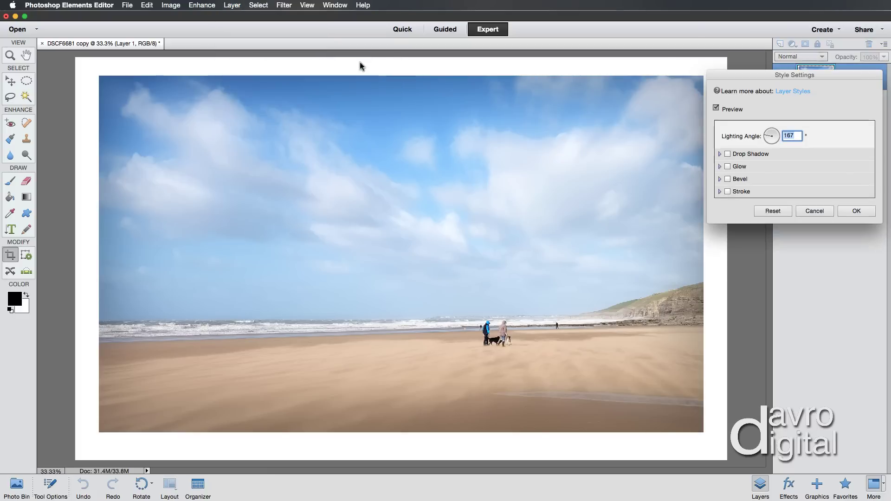
{"action": "left_click", "coordinate": [728, 155]}
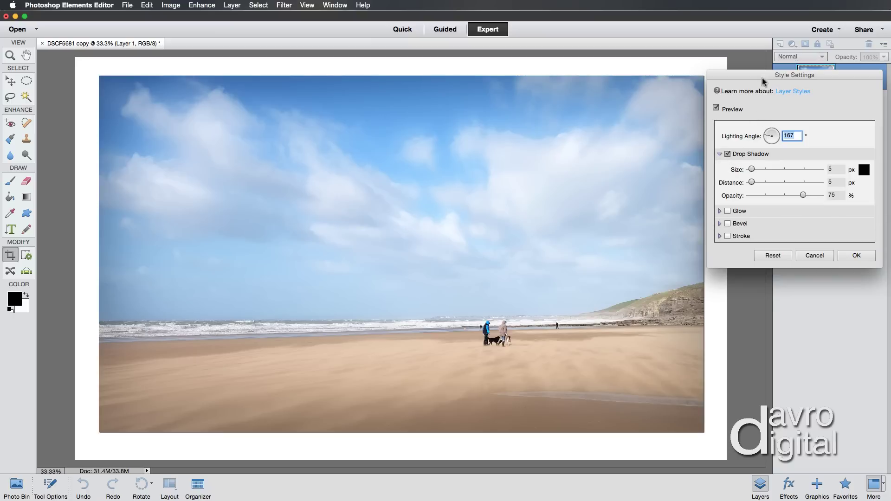
{"action": "left_click_drag", "start_coordinate": [764, 75], "coordinate": [772, 78]}
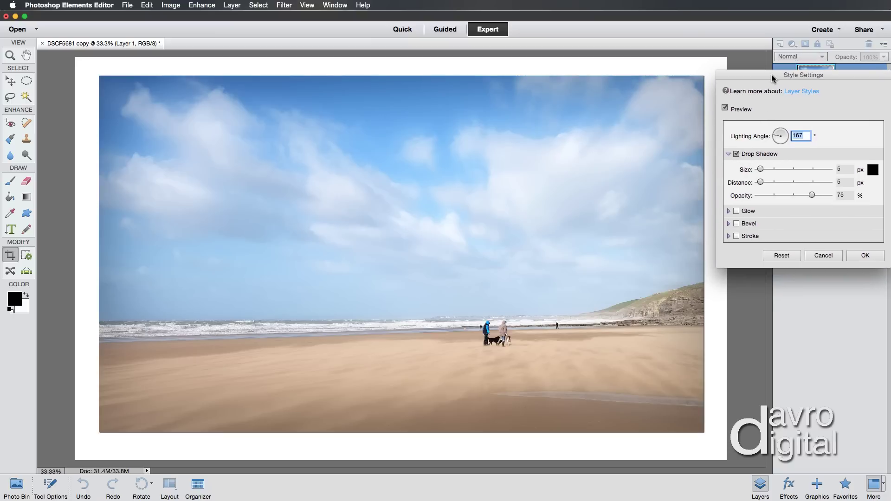
{"action": "left_click_drag", "start_coordinate": [759, 169], "coordinate": [776, 173]}
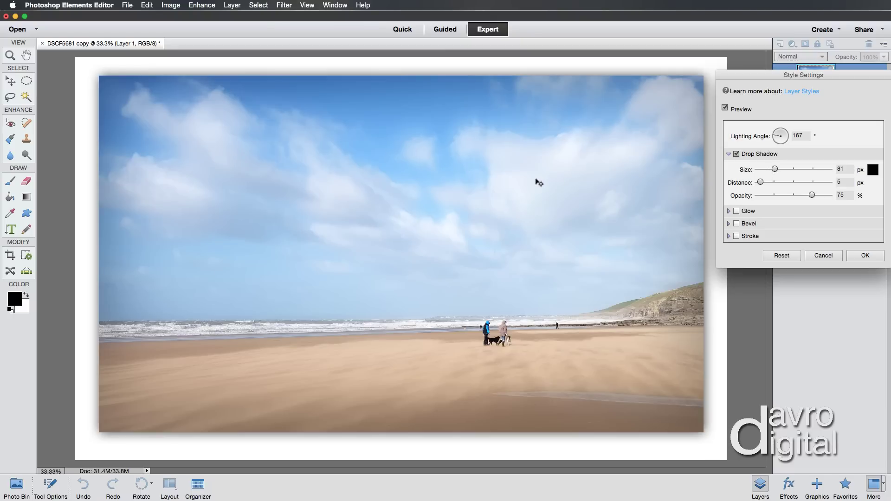
{"action": "mouse_move", "coordinate": [537, 183]}
{"action": "left_mouse_down"}
{"action": "mouse_move", "coordinate": [547, 189]}
{"action": "mouse_move", "coordinate": [537, 189]}
{"action": "mouse_move", "coordinate": [542, 181]}
{"action": "left_mouse_up"}
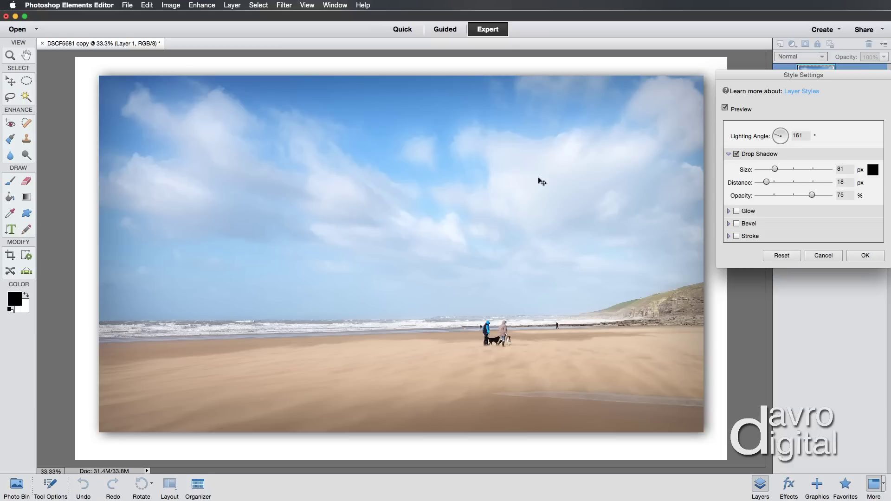
{"action": "left_click", "coordinate": [737, 237]}
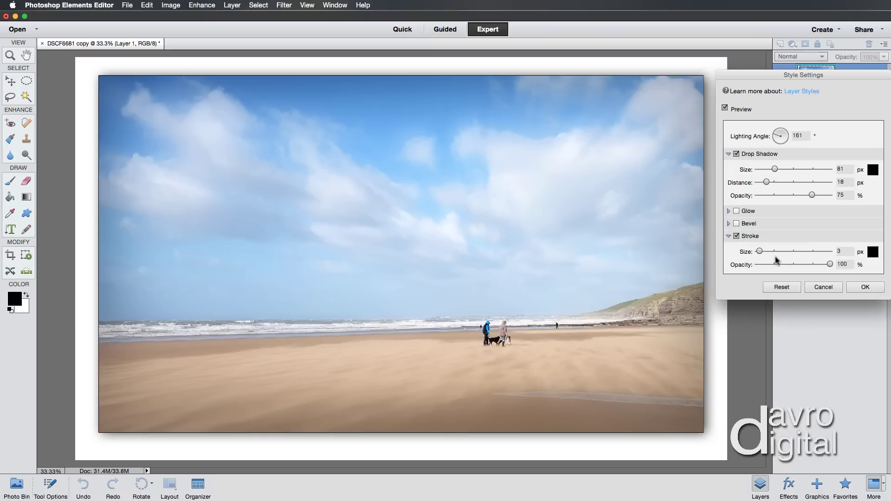
{"action": "left_click_drag", "start_coordinate": [760, 252], "coordinate": [769, 252]}
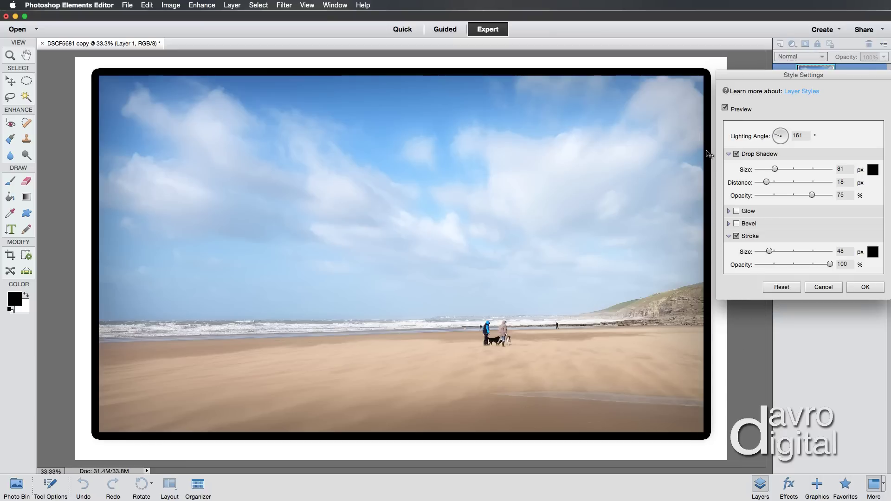
{"action": "left_click", "coordinate": [736, 237]}
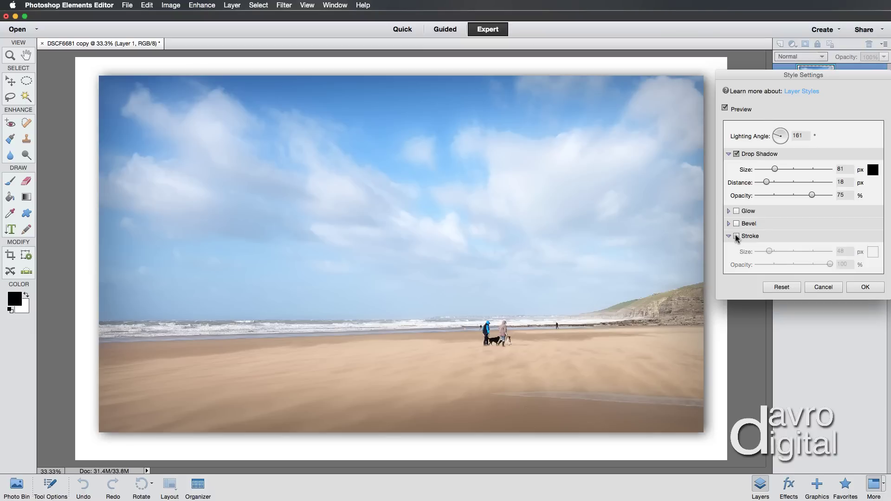
{"action": "left_click", "coordinate": [728, 237]}
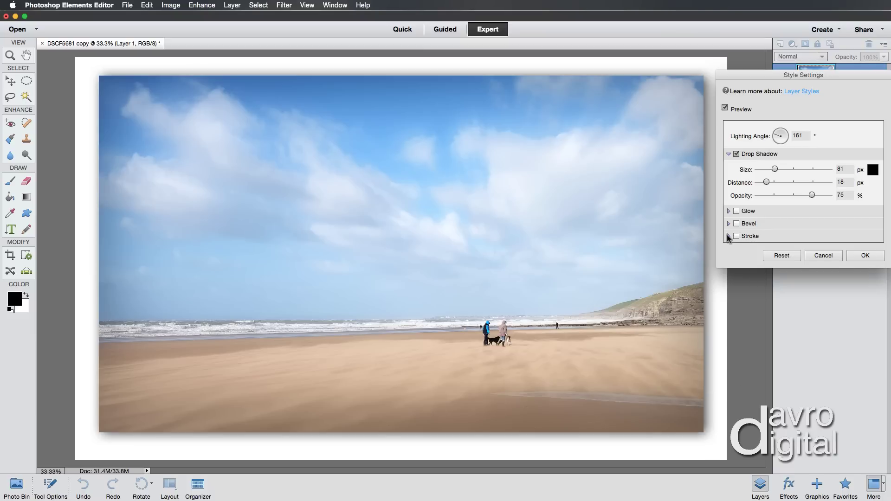
{"action": "left_click", "coordinate": [863, 256]}
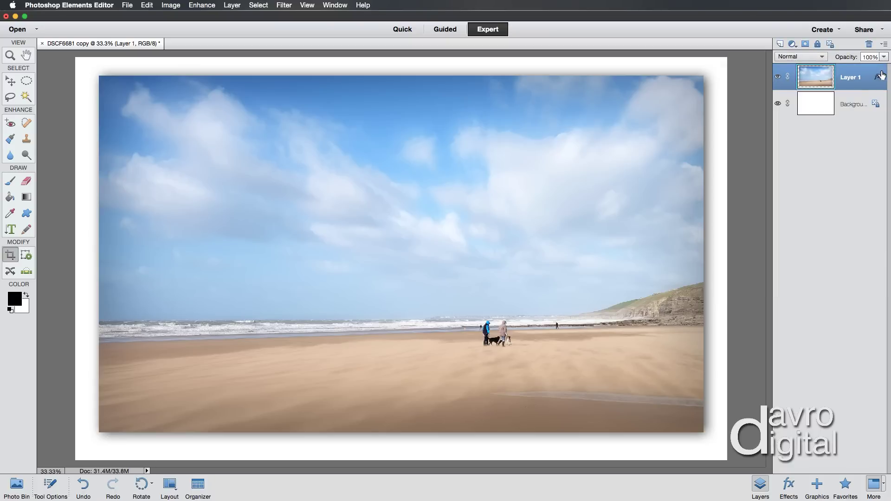
{"action": "double_click", "coordinate": [878, 79]}
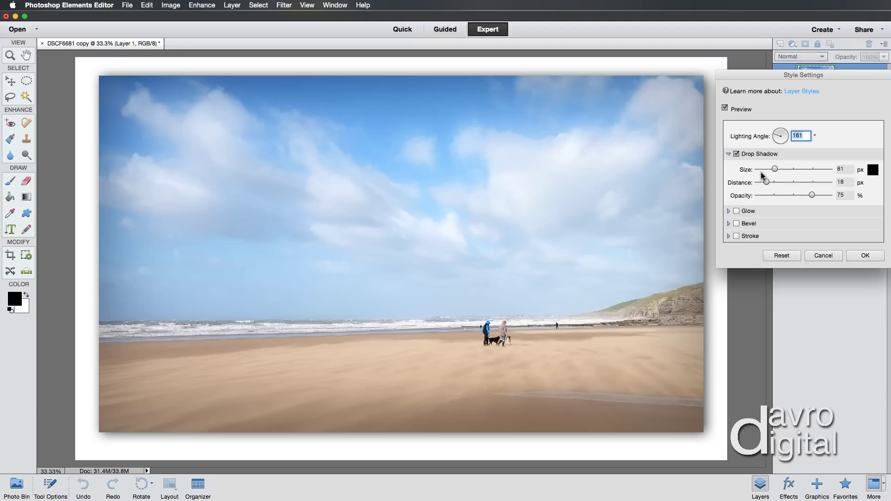
{"action": "left_click", "coordinate": [864, 255]}
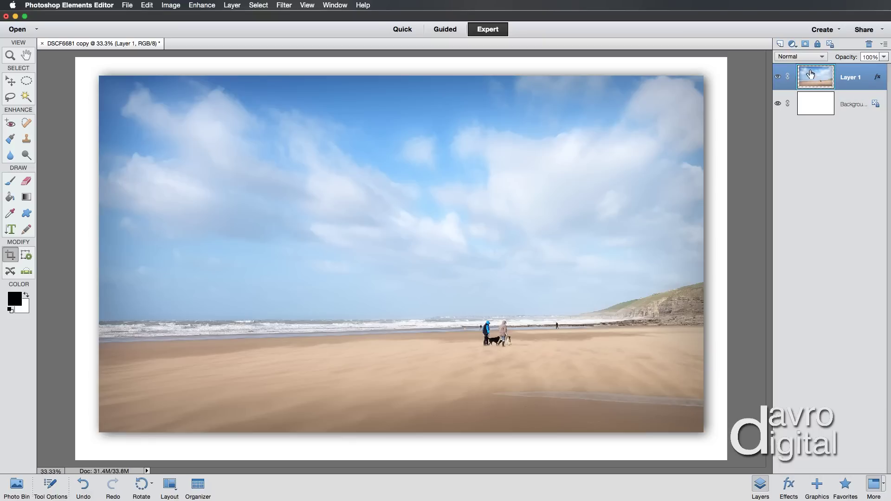
Load Layer 1's outline as a selection and add an empty Layer 2 above it
{"action": "left_click", "coordinate": [810, 74], "text": "super"}
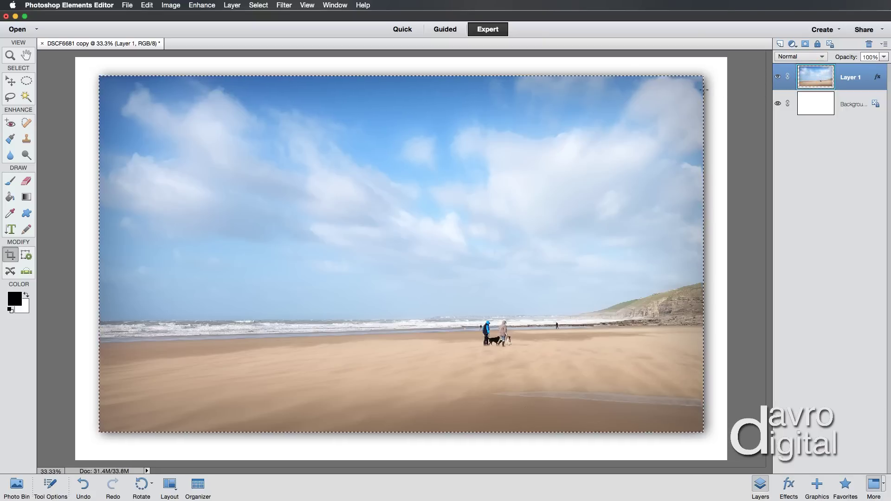
{"action": "left_click", "coordinate": [779, 46]}
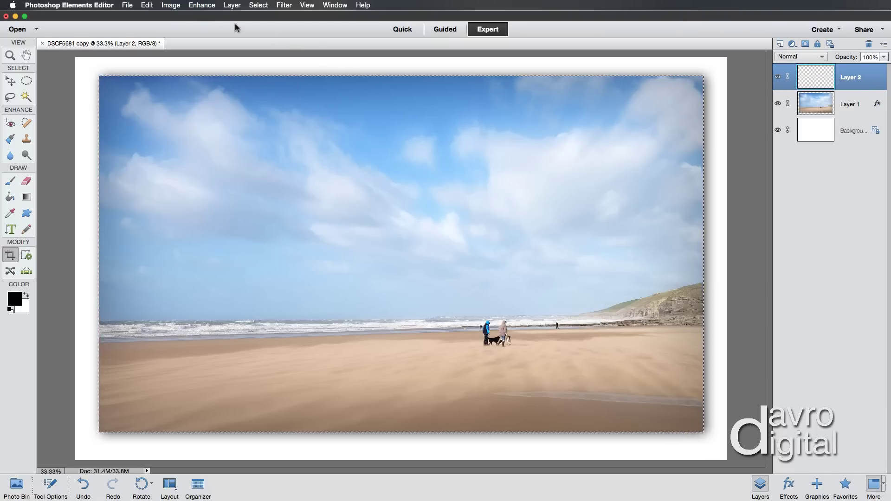
Stroke the selection on Layer 2 with a 16 px white (ffffff) line, Location Inside
{"action": "left_click", "coordinate": [147, 6]}
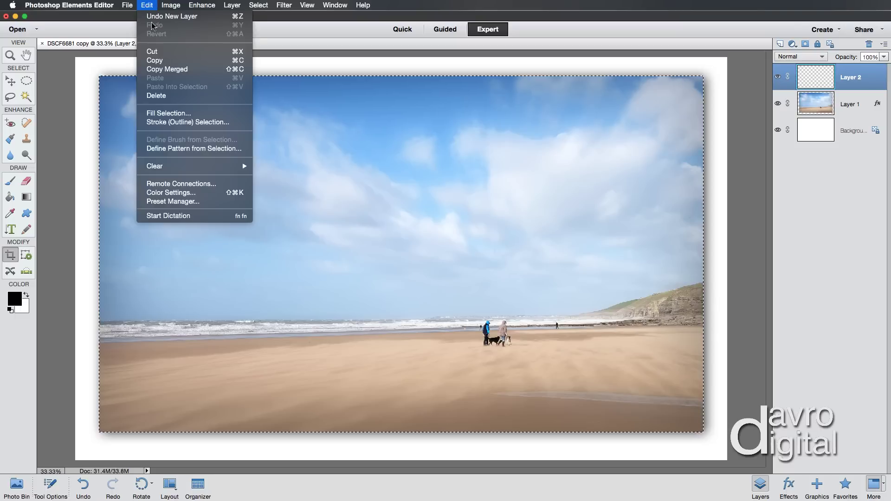
{"action": "left_click", "coordinate": [164, 123]}
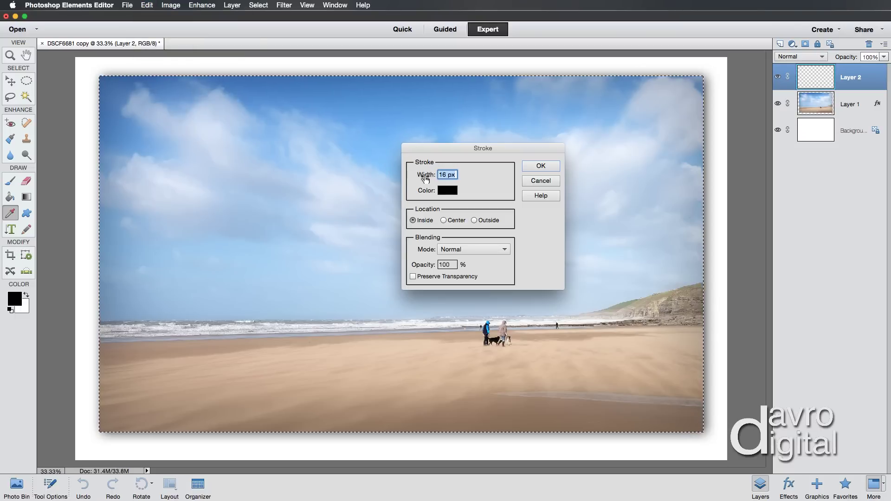
{"action": "left_click_drag", "start_coordinate": [426, 178], "coordinate": [426, 179]}
{"action": "left_click", "coordinate": [445, 191]}
{"action": "left_click", "coordinate": [556, 237]}
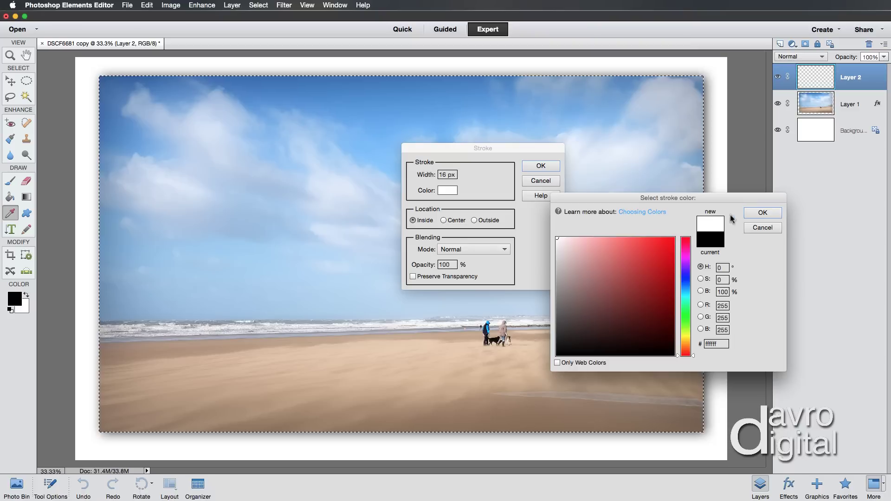
{"action": "left_click", "coordinate": [763, 213]}
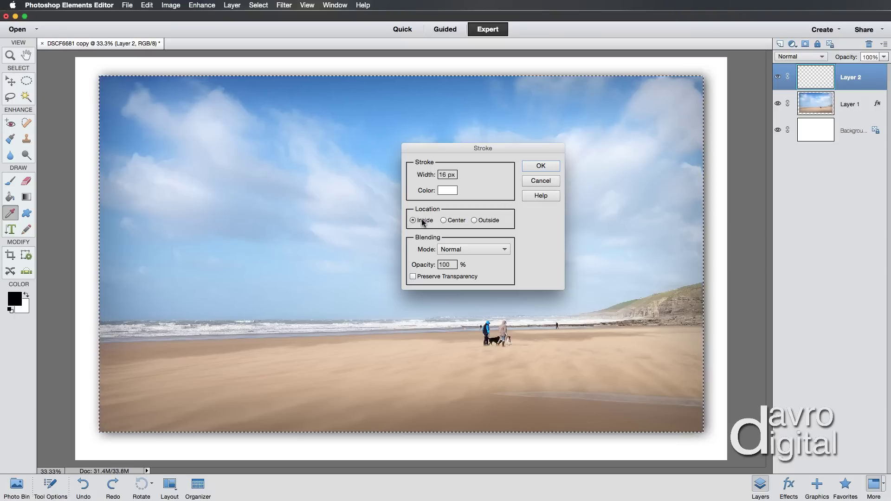
{"action": "left_click", "coordinate": [544, 166]}
{"action": "key", "text": "c"}
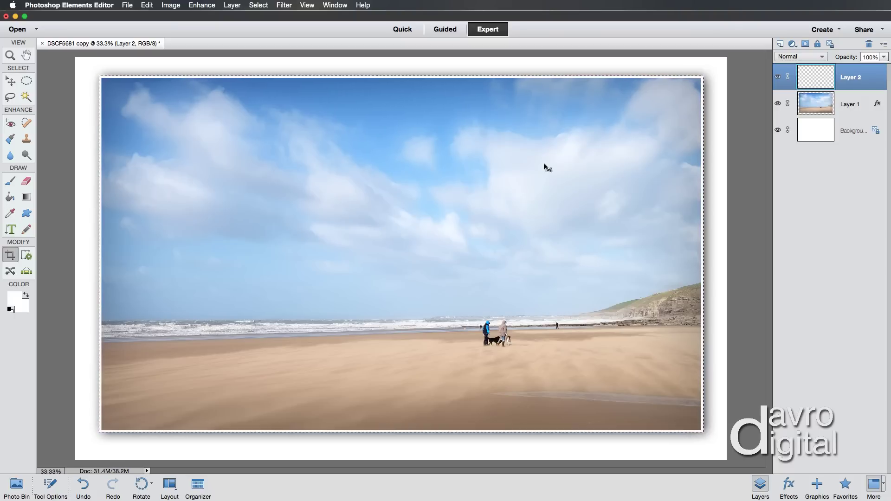
Deselect with Cmd+D and merge the stroke Layer 2 down into Layer 1
{"action": "key", "text": "super+d"}
{"action": "left_click", "coordinate": [232, 5]}
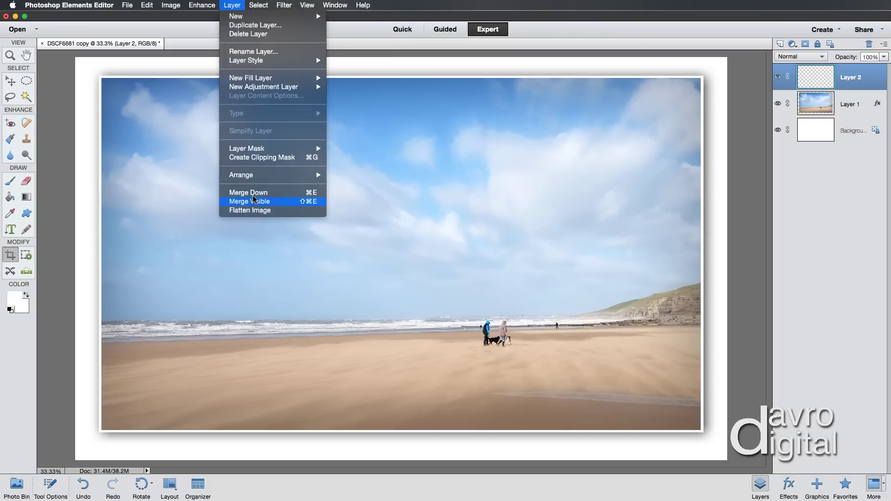
{"action": "left_click", "coordinate": [301, 195]}
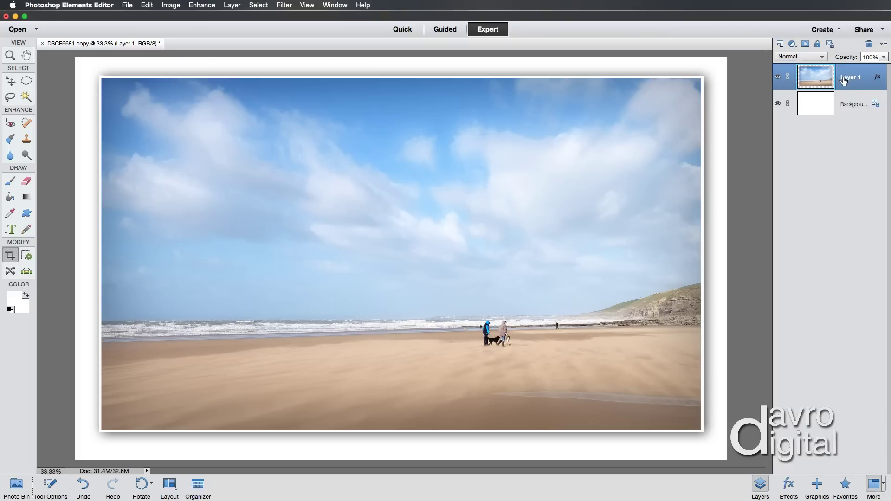
Hide the photo and try Add Noise on the Background, settling on Uniform, Monochromatic
{"action": "left_click", "coordinate": [778, 78]}
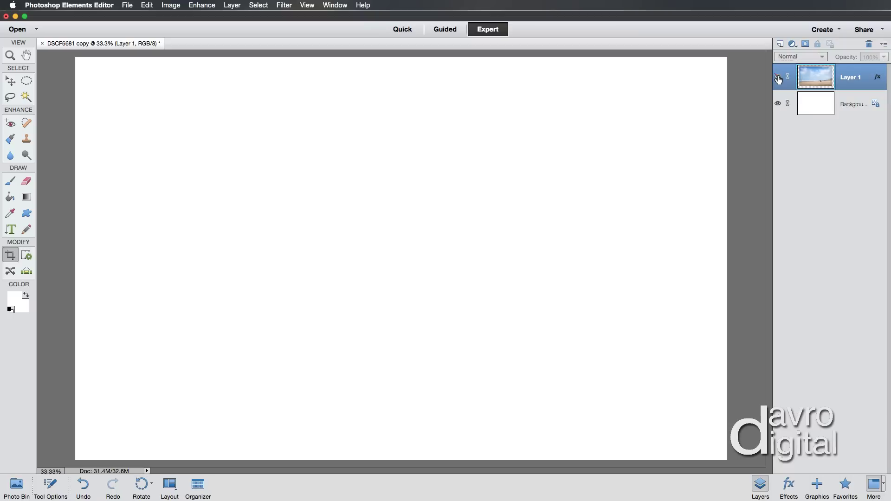
{"action": "left_click", "coordinate": [854, 101]}
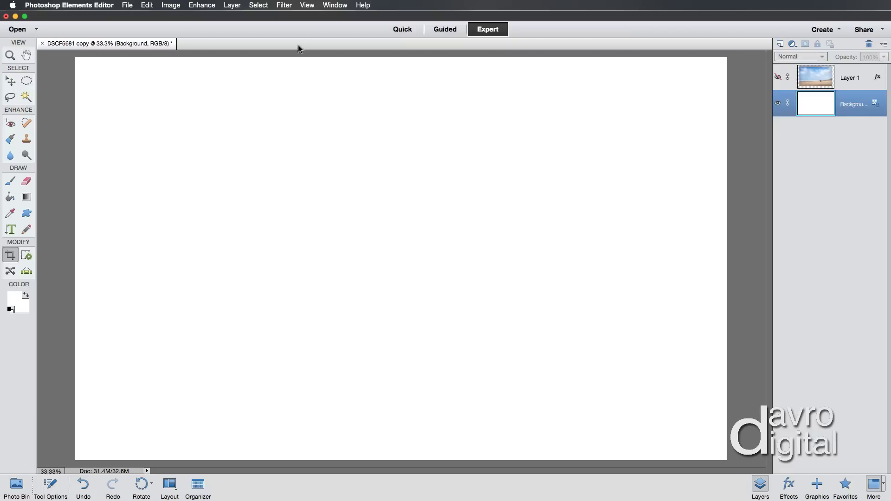
{"action": "left_click", "coordinate": [284, 6]}
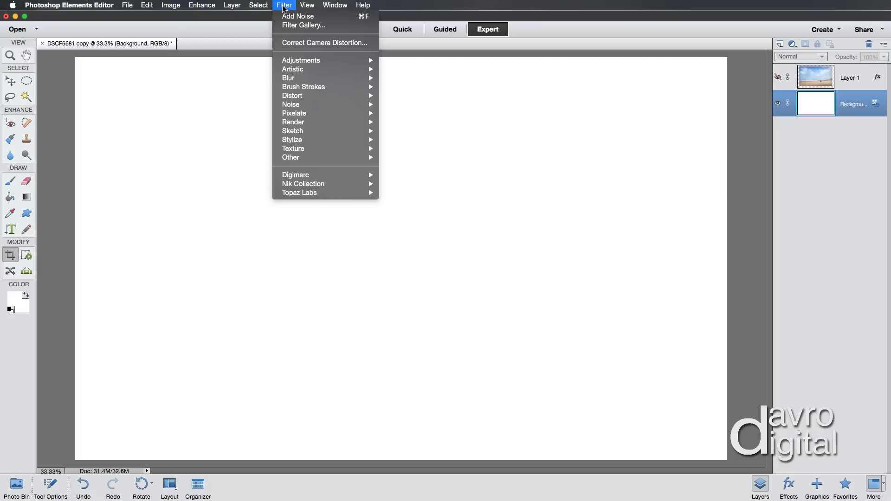
{"action": "mouse_move", "coordinate": [291, 97]}
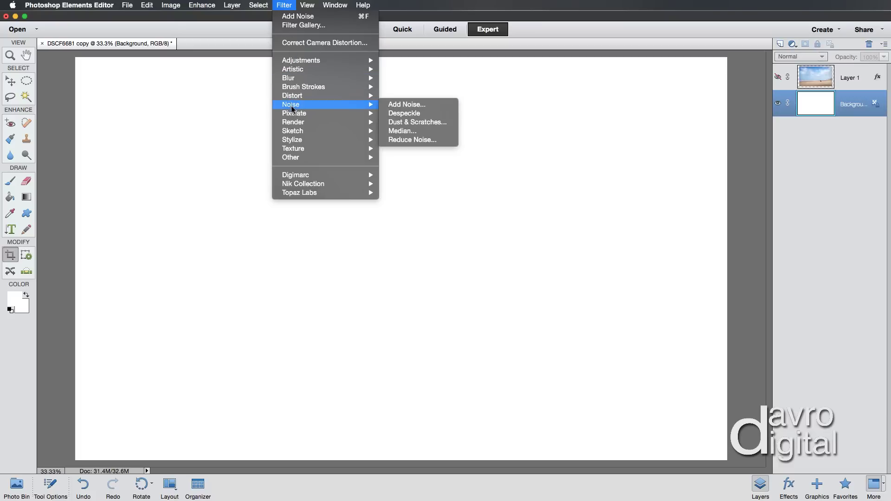
{"action": "left_click", "coordinate": [402, 105]}
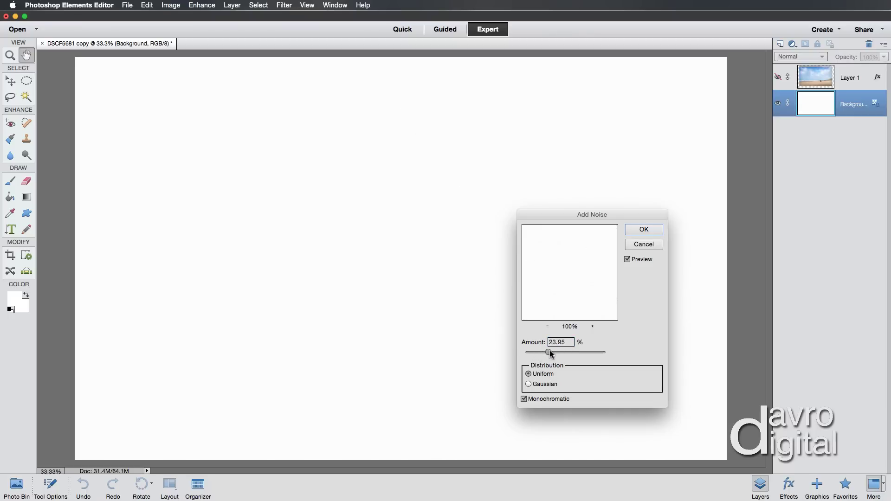
{"action": "left_click_drag", "start_coordinate": [549, 351], "coordinate": [550, 351]}
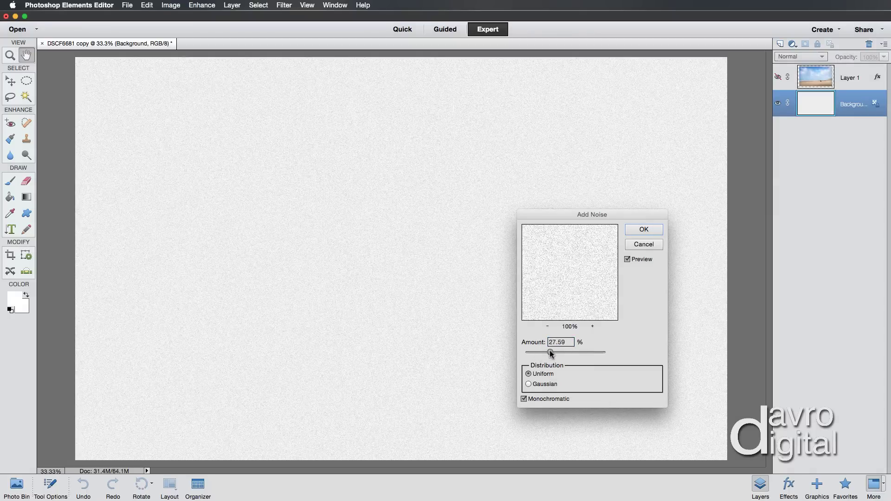
{"action": "left_click", "coordinate": [524, 399]}
{"action": "left_click", "coordinate": [529, 384]}
{"action": "left_click", "coordinate": [529, 374]}
{"action": "left_click", "coordinate": [528, 400]}
Lower the noise amount to 3.92%, apply it, and show Layer 1 again
{"action": "left_click_drag", "start_coordinate": [550, 353], "coordinate": [531, 353]}
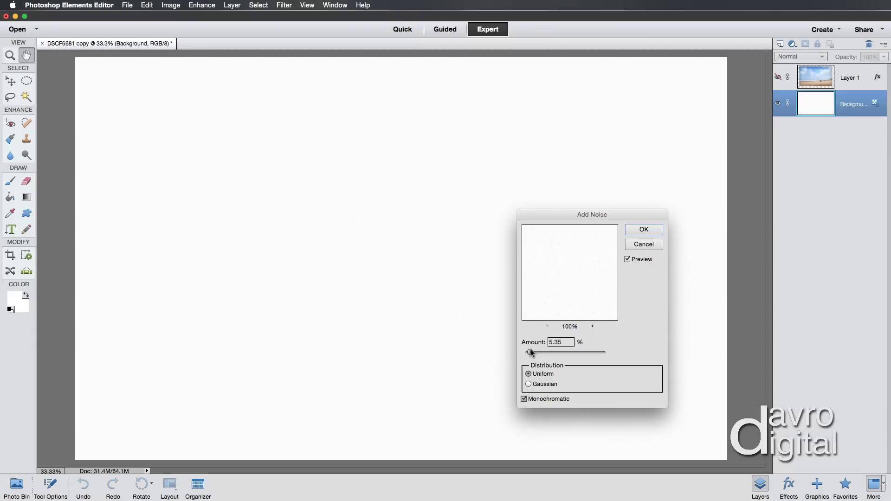
{"action": "left_click_drag", "start_coordinate": [530, 352], "coordinate": [529, 353]}
{"action": "left_click", "coordinate": [627, 260]}
{"action": "left_click", "coordinate": [643, 230]}
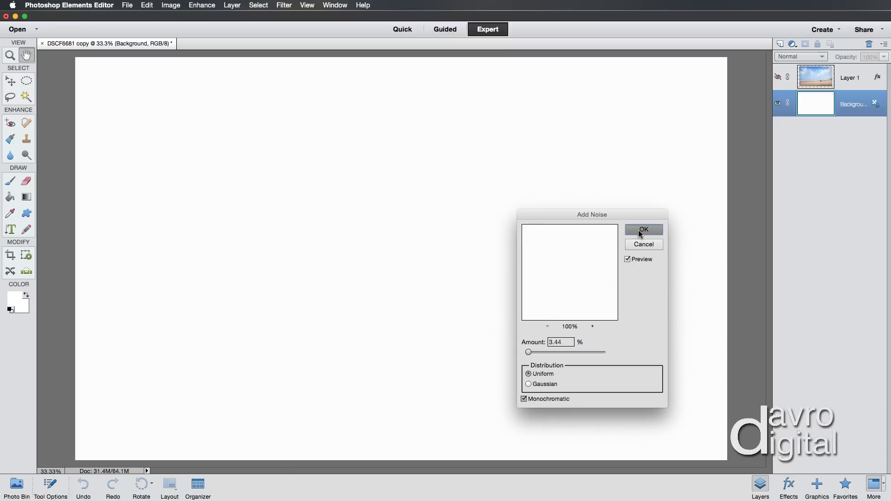
{"action": "left_click", "coordinate": [779, 78]}
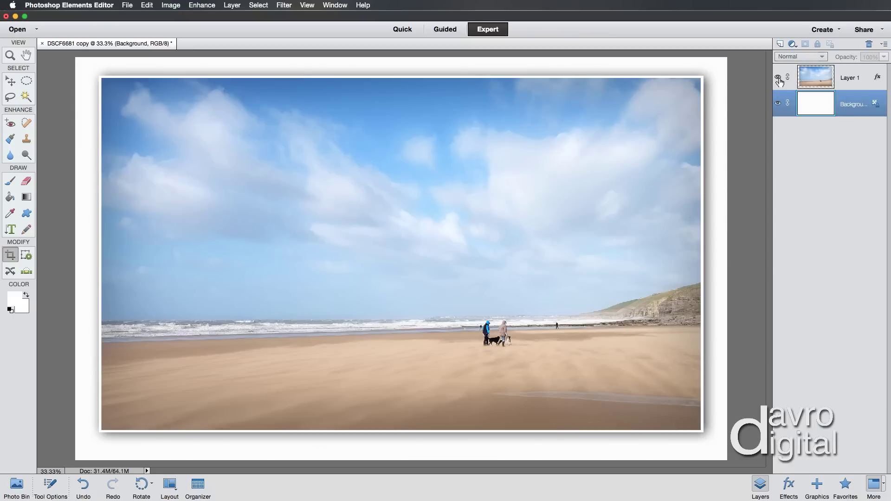
Merge Layer 1 into the Background with Cmd+E and set the canvas surround to black
{"action": "left_click", "coordinate": [845, 86]}
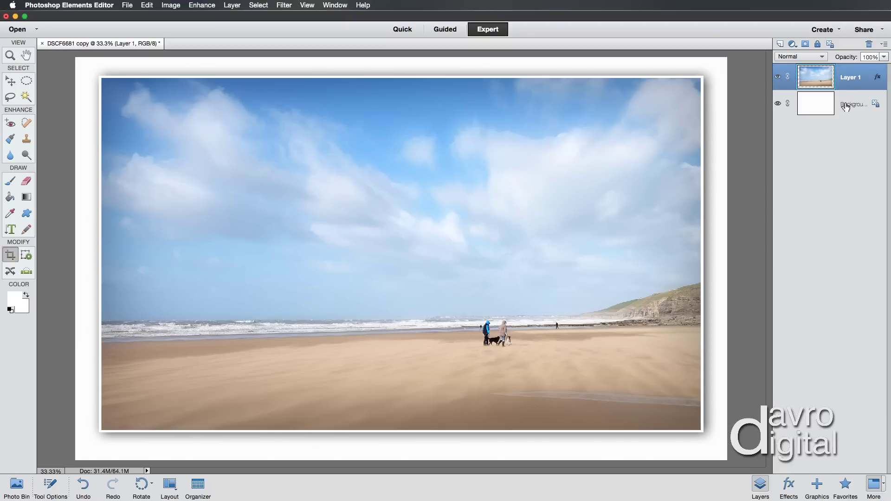
{"action": "key", "text": "super+e"}
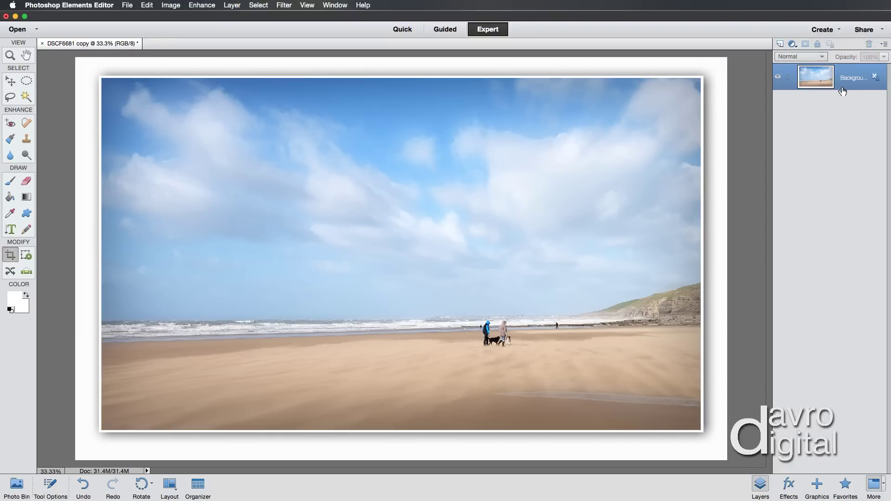
{"action": "right_click", "coordinate": [745, 109]}
{"action": "left_click", "coordinate": [755, 120]}
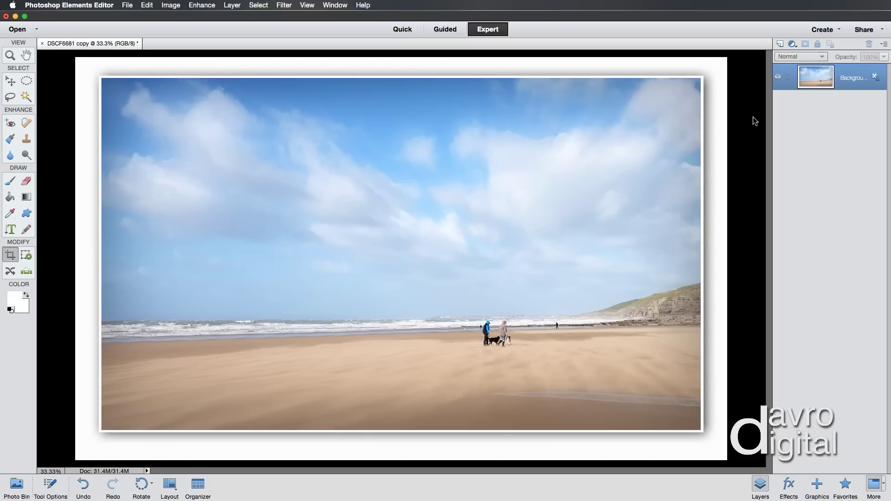
Hide the Panel Bin with F11 so the framed beach photo fills a wider black workspace
{"action": "key", "text": "F11"}
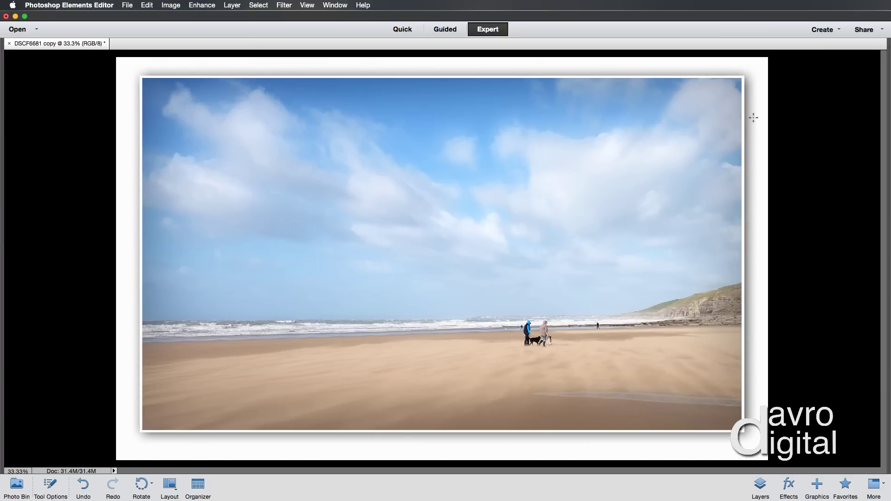